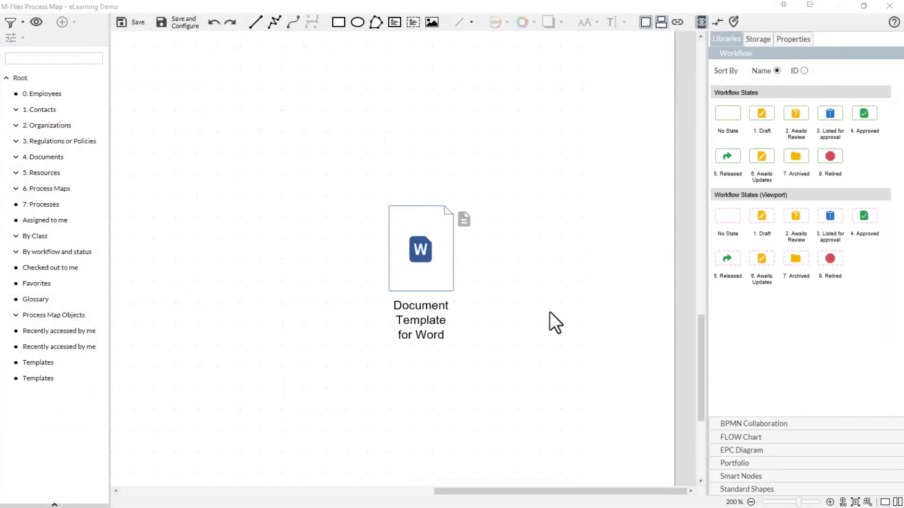
View the metacard of the Document Template for Word through its map icon and close it
click(463, 218)
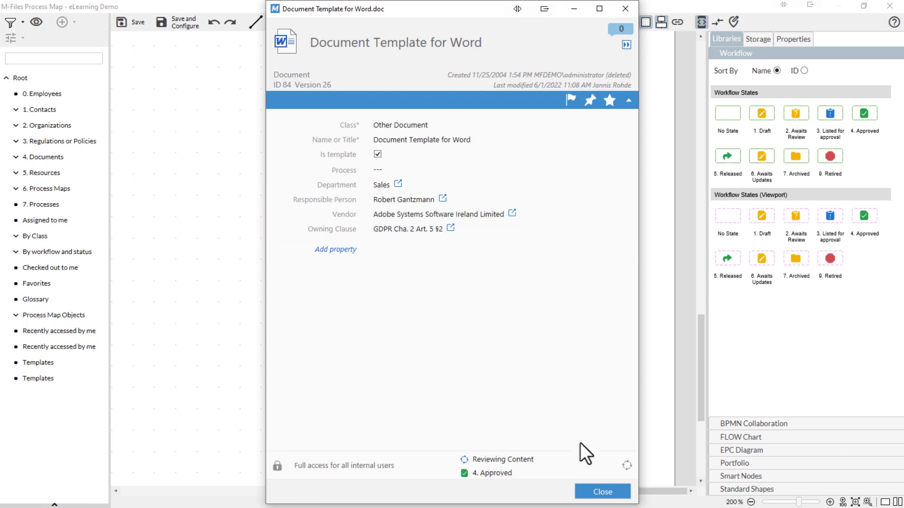
click(587, 491)
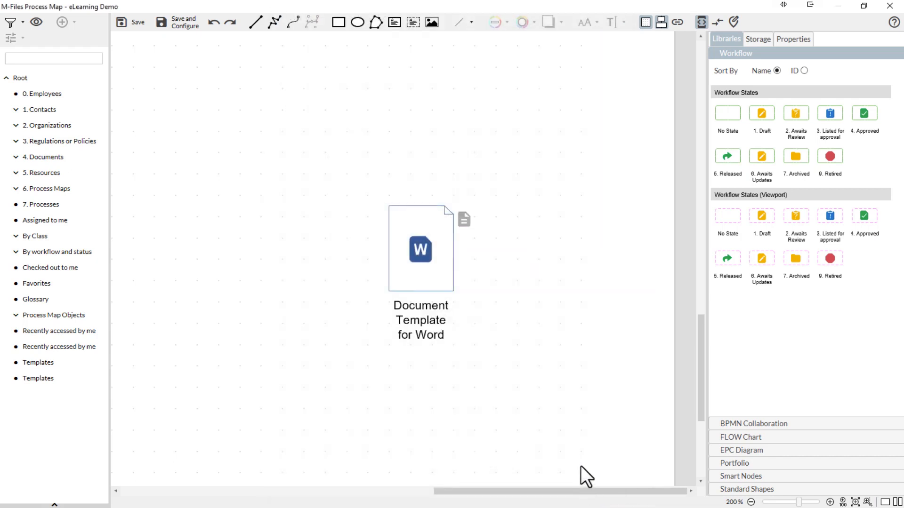
Show the properties of the Document Template for Word symbol, expand its commands and start adding a new command
click(433, 275)
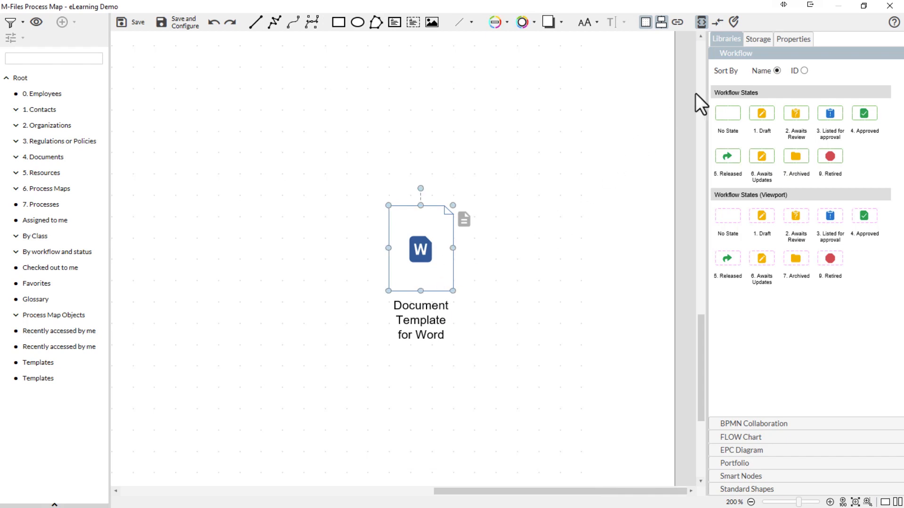
click(785, 47)
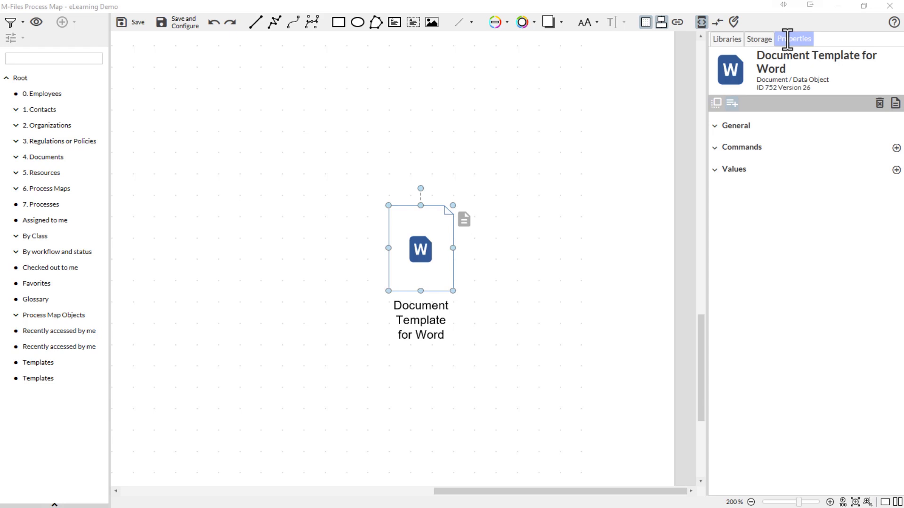
click(701, 24)
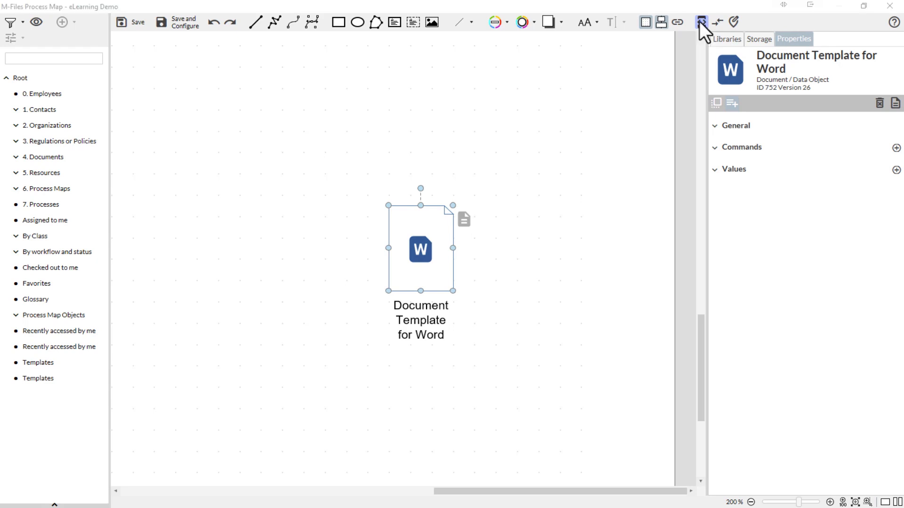
click(714, 147)
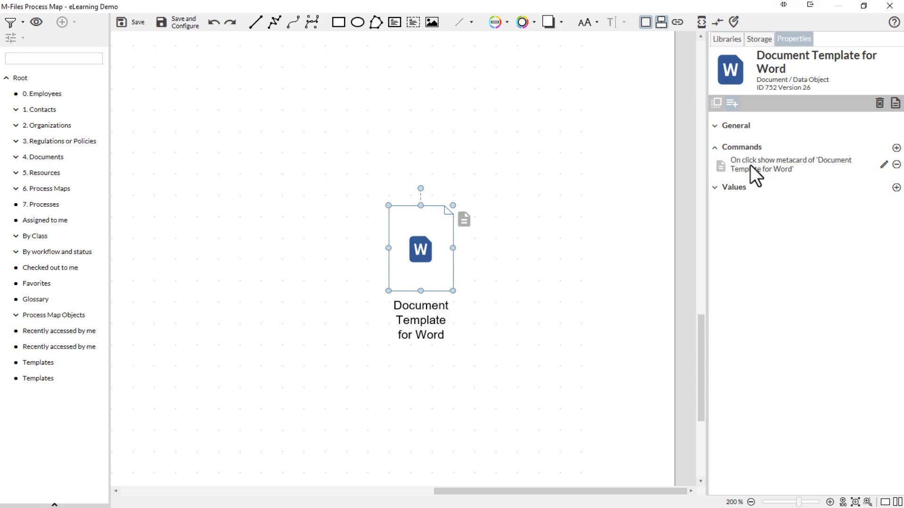
click(896, 151)
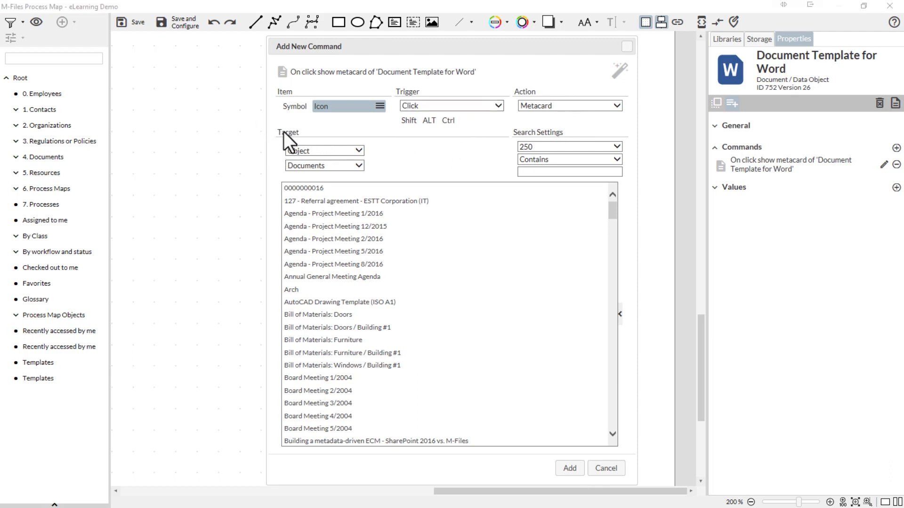
Try Symbol as the new command's item, test it on the map's document symbol, and return to Icon
click(289, 107)
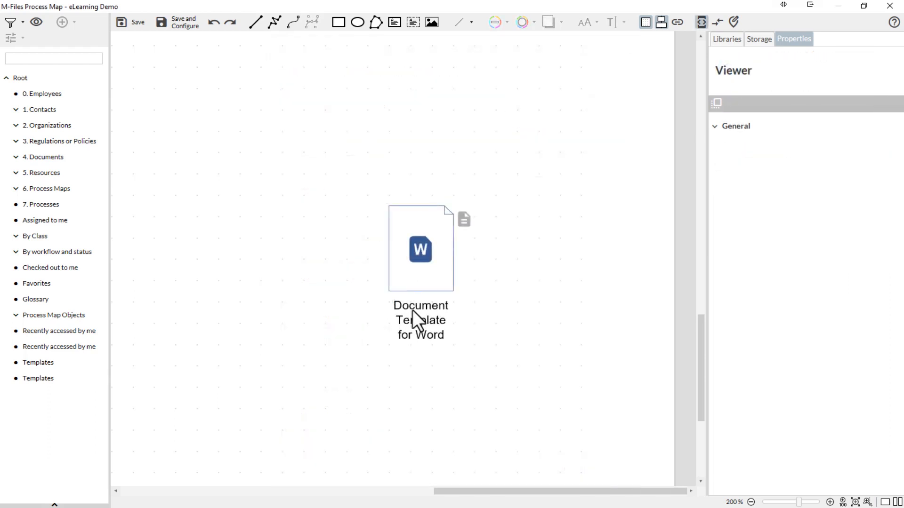
click(414, 307)
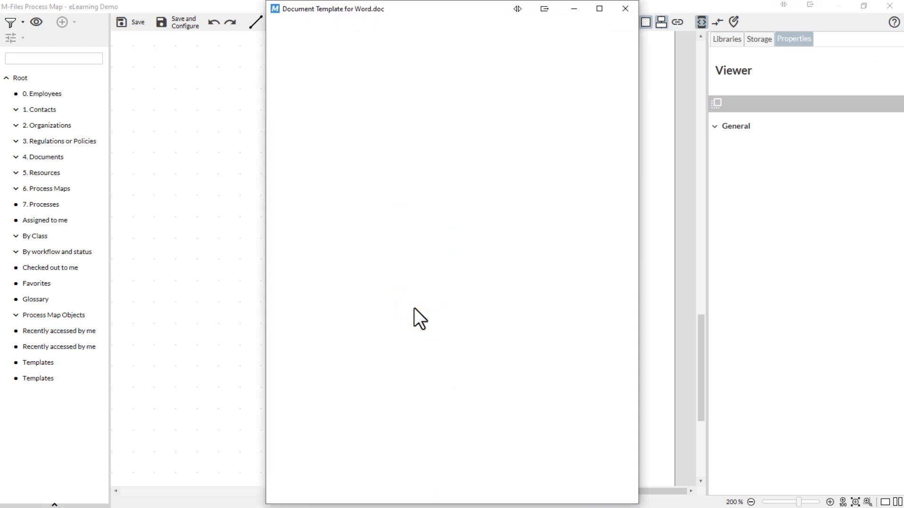
click(321, 106)
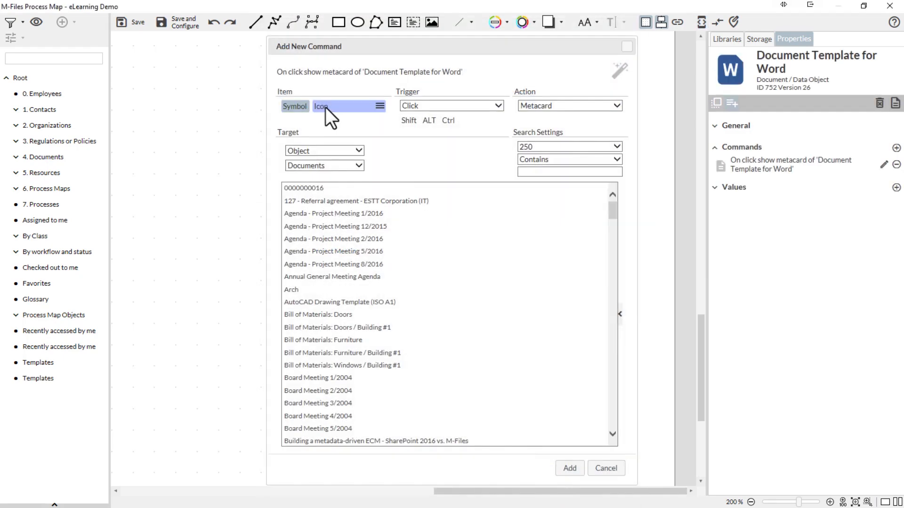
Browse the basic and extended icon sets and choose the open book icon for the new command
click(326, 107)
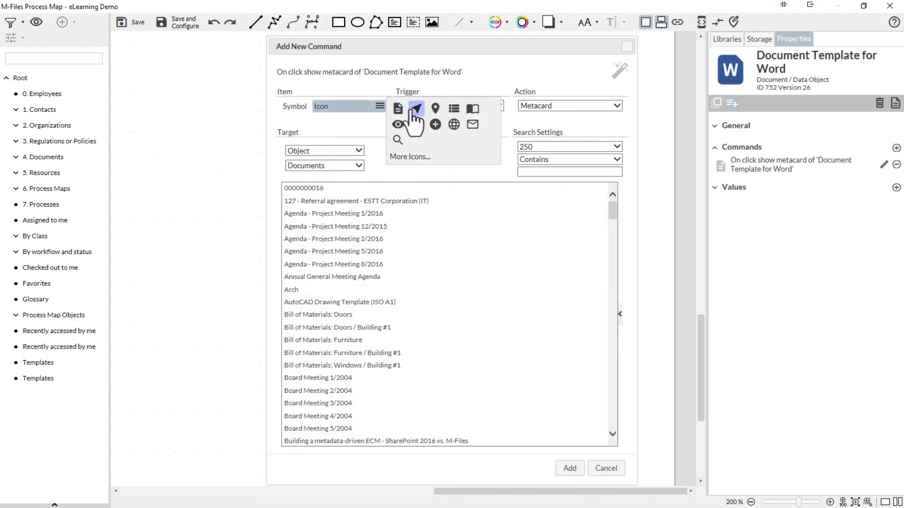
click(398, 157)
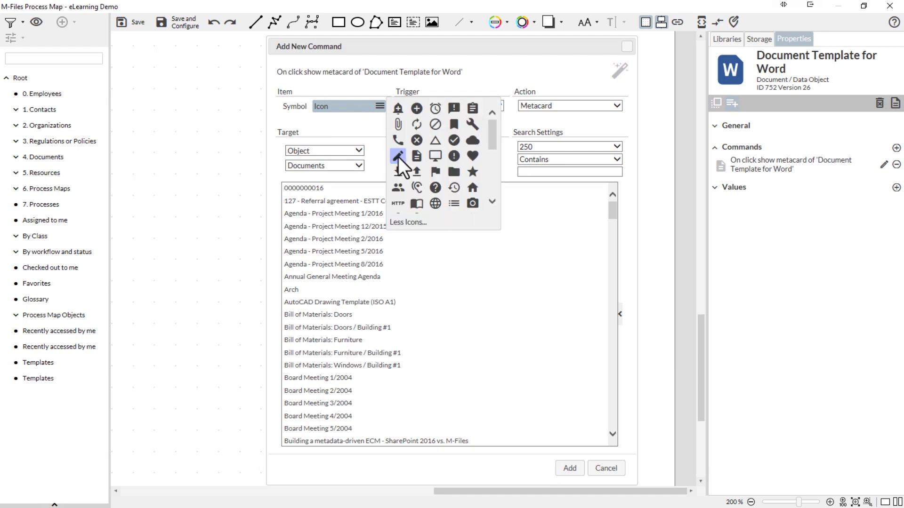
drag(485, 132, 489, 183)
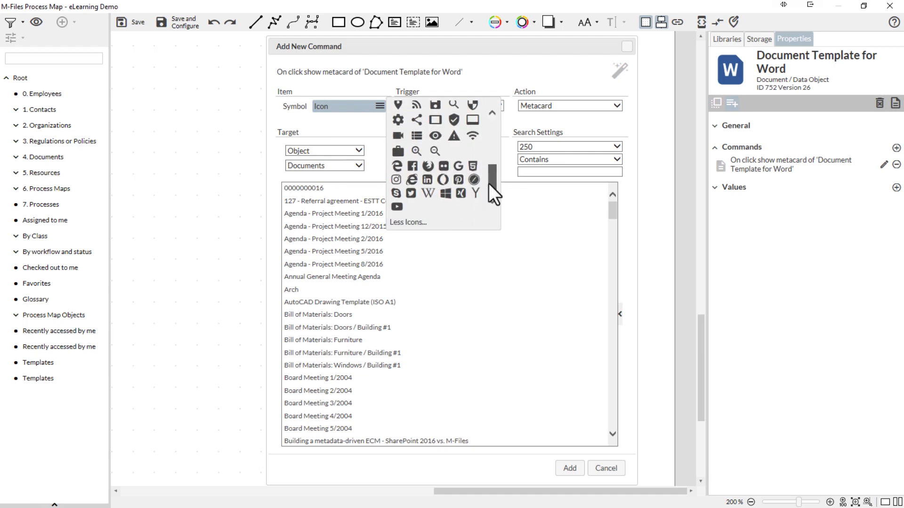
click(416, 222)
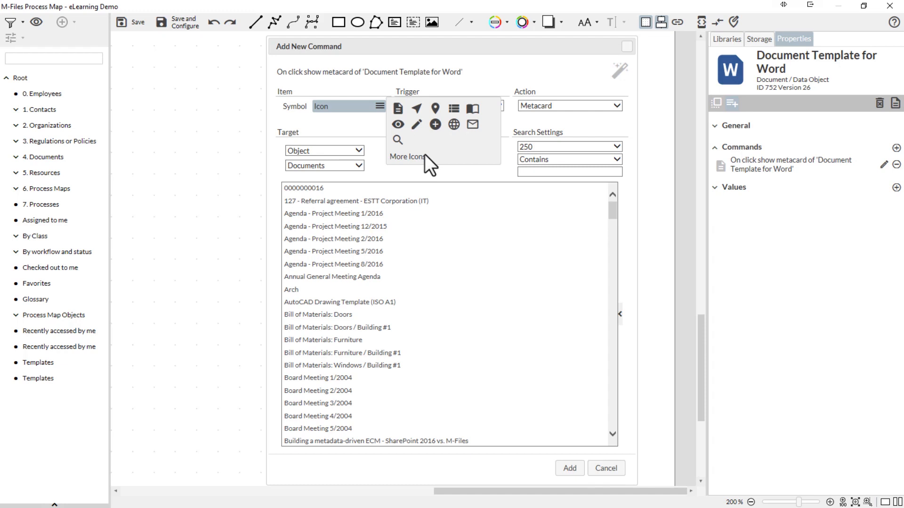
click(466, 117)
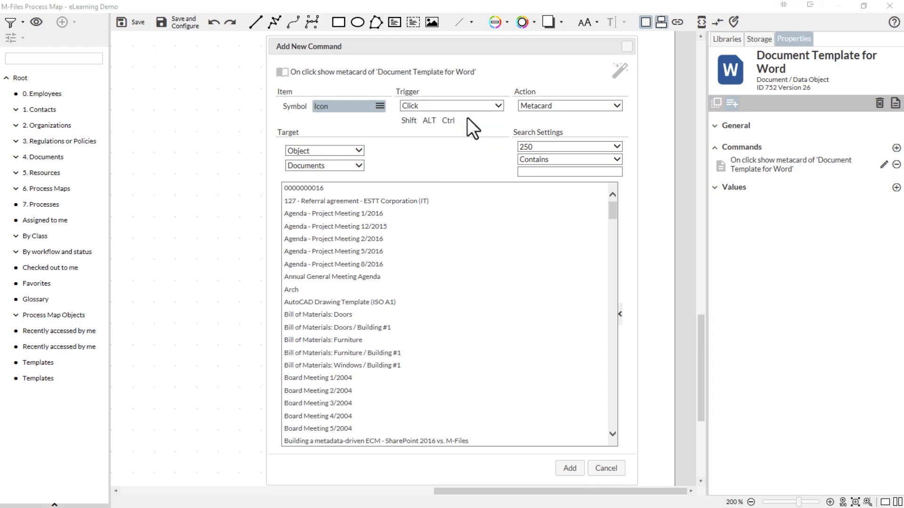
Review the trigger types, keep Click, and try the Shift, ALT and Ctrl modifiers before switching them all off
click(468, 108)
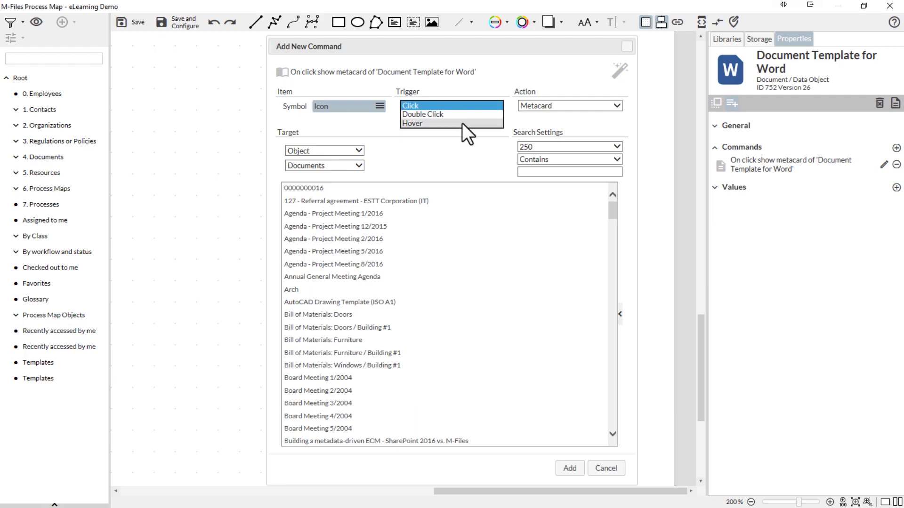
click(459, 109)
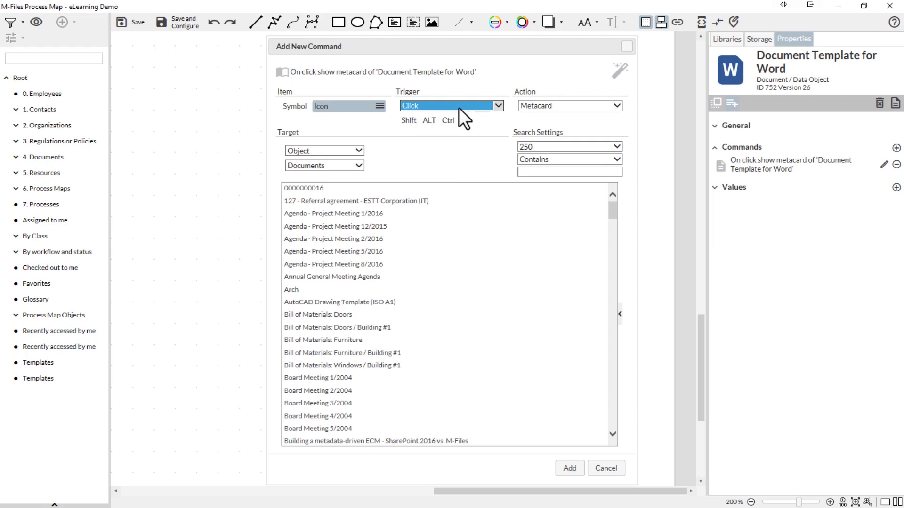
click(406, 118)
click(425, 122)
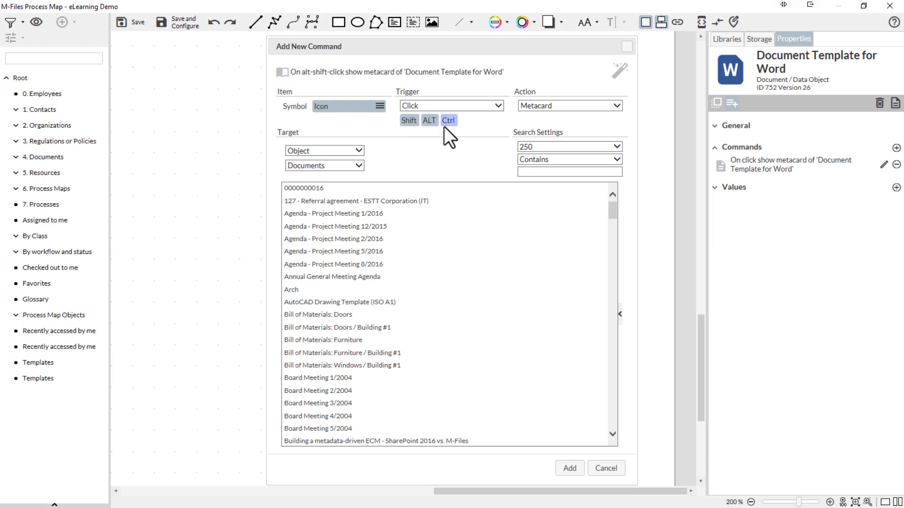
click(447, 122)
click(447, 121)
click(409, 121)
click(428, 121)
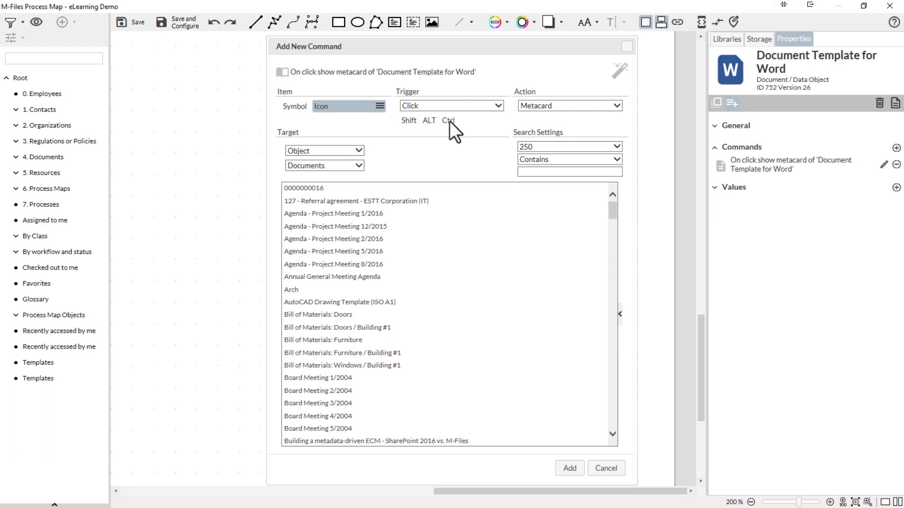
Set the new command's action to Open and add it to the document symbol
click(611, 107)
click(611, 106)
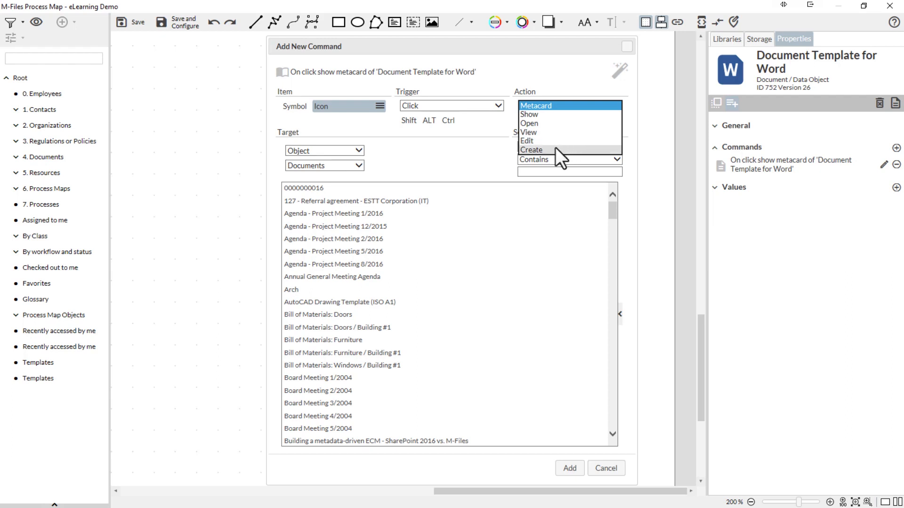
click(526, 125)
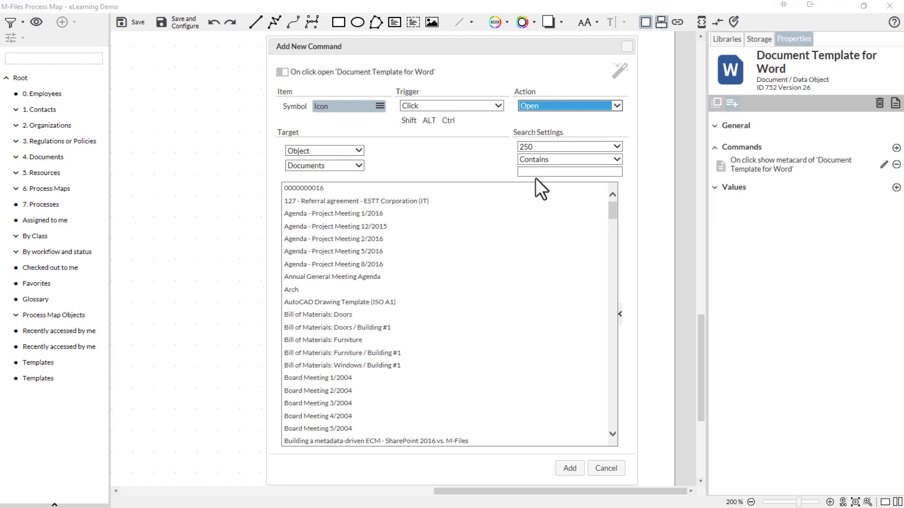
click(559, 470)
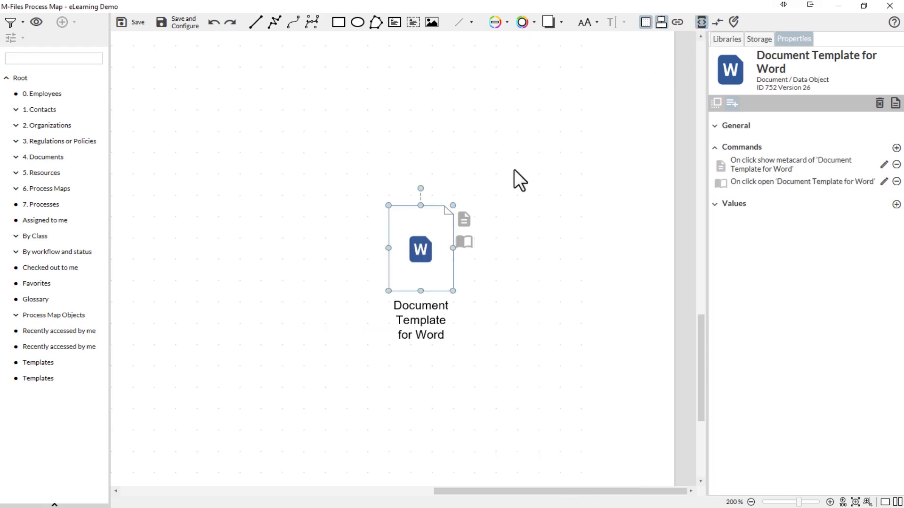
Test both command icons on the symbol by viewing the document's metacard and opening the document as read-only
click(464, 216)
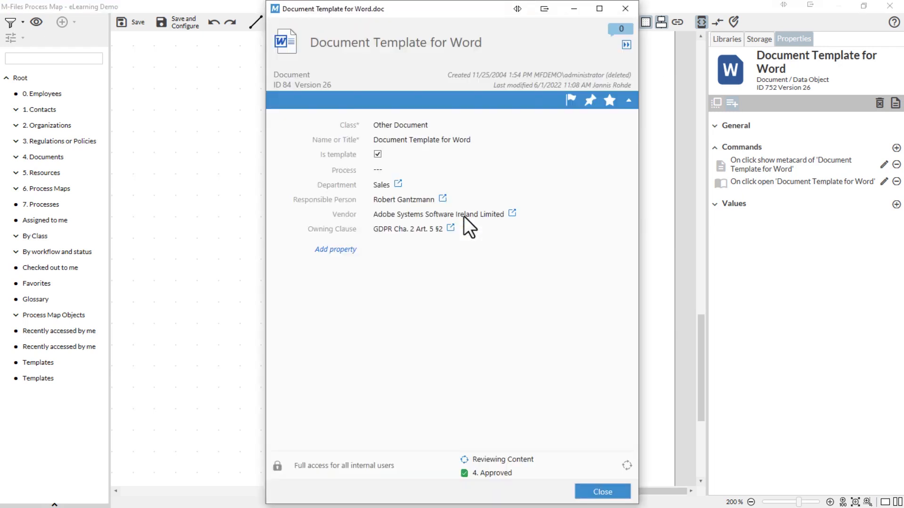
click(584, 495)
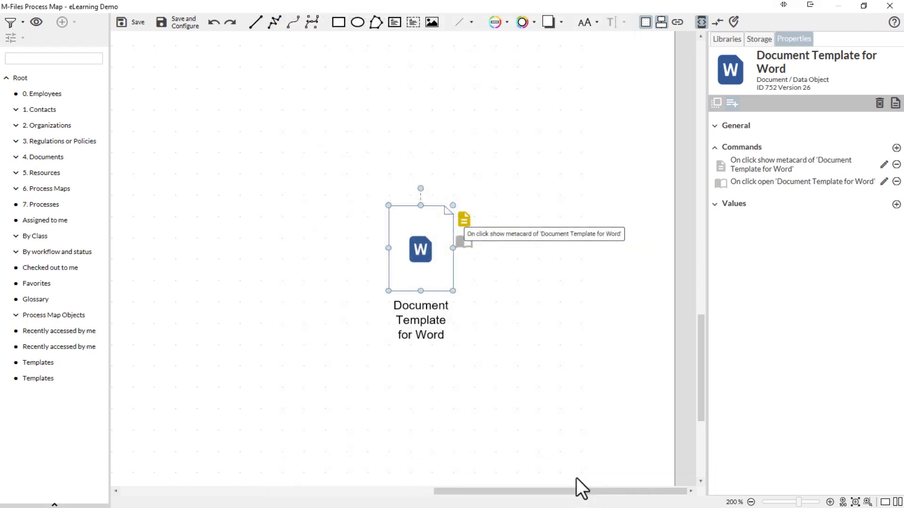
click(466, 249)
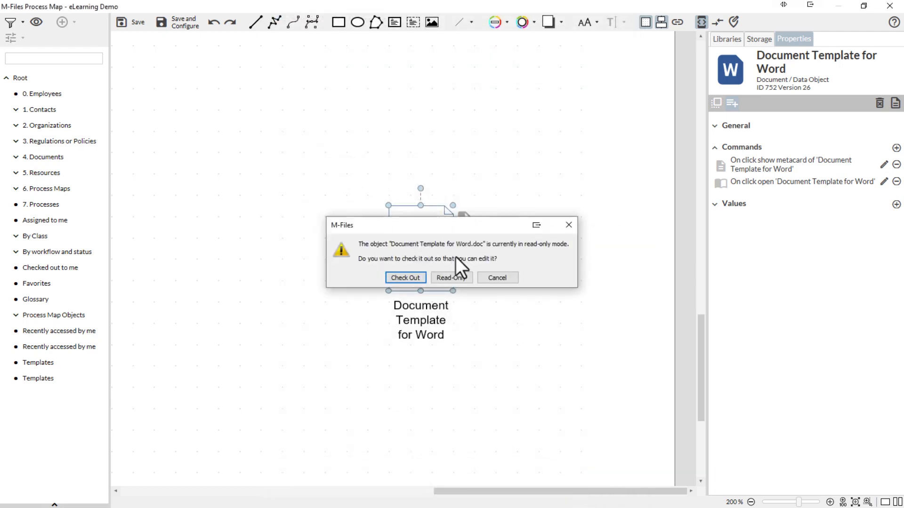
click(431, 275)
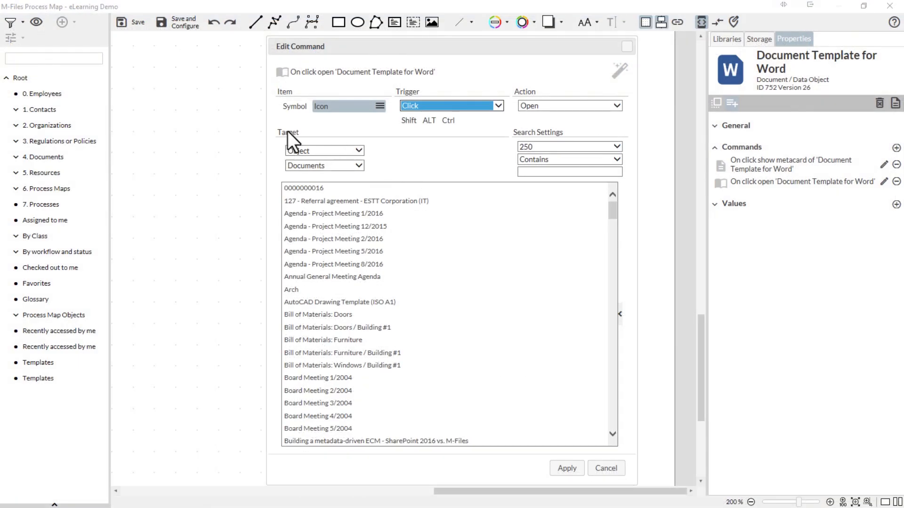
Examine the target types and the object types offered for the open command, keeping Object and Documents
click(306, 147)
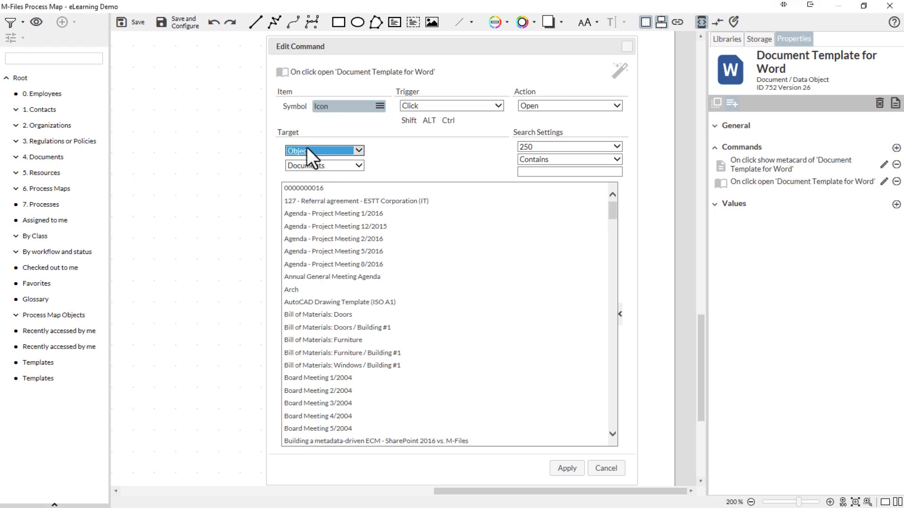
click(306, 147)
click(307, 166)
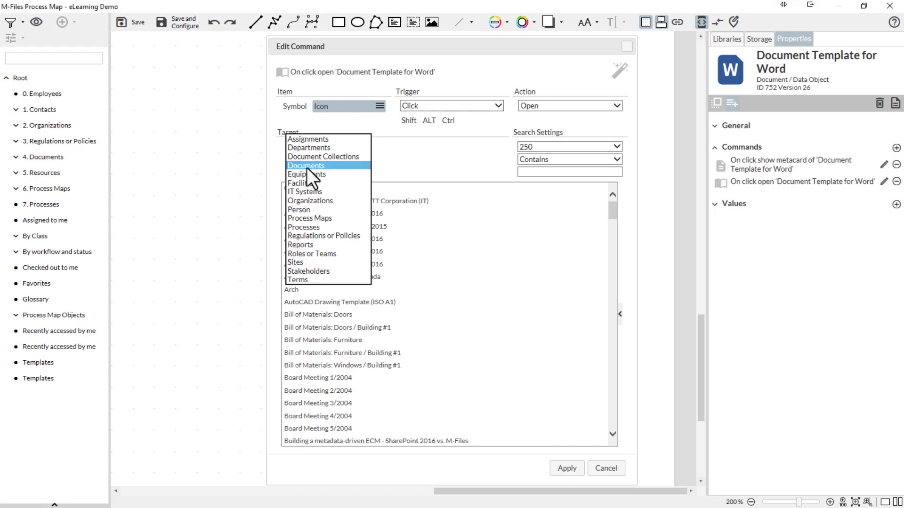
click(306, 167)
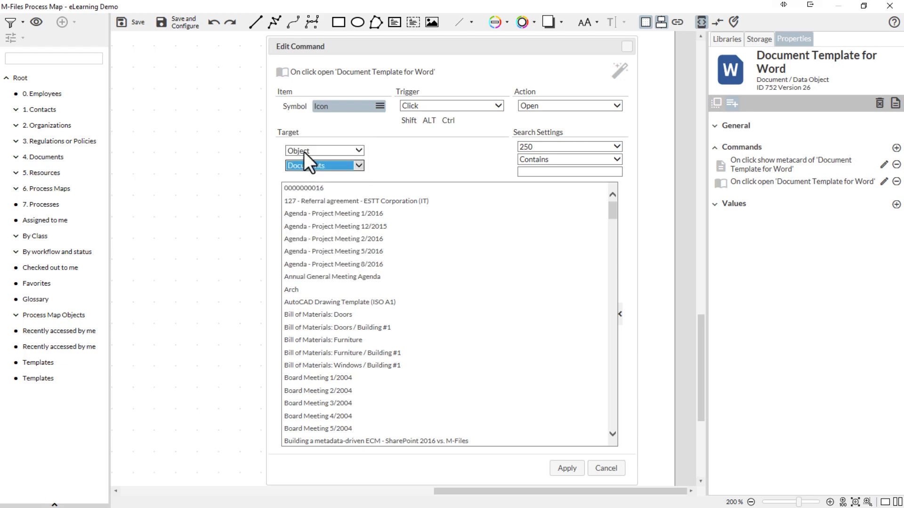
Try Anchor and View as the edited command's target type and set it back to Object
click(304, 151)
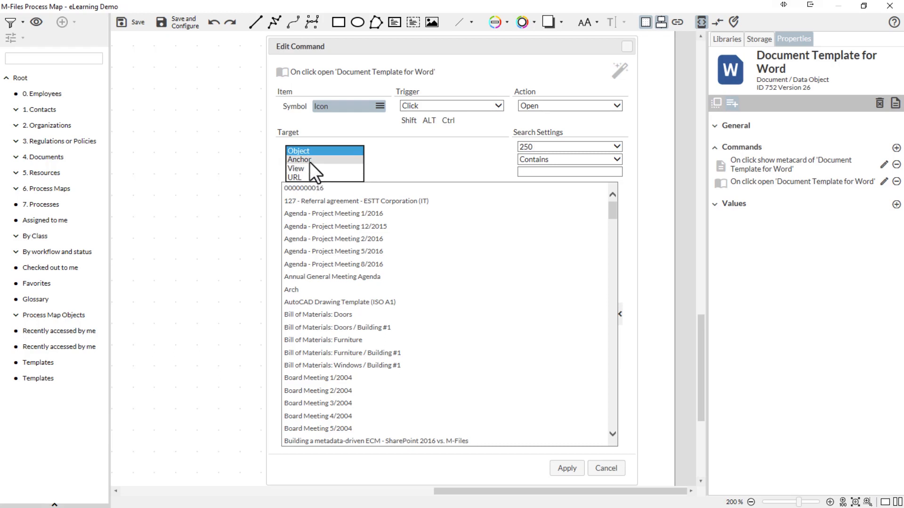
click(309, 160)
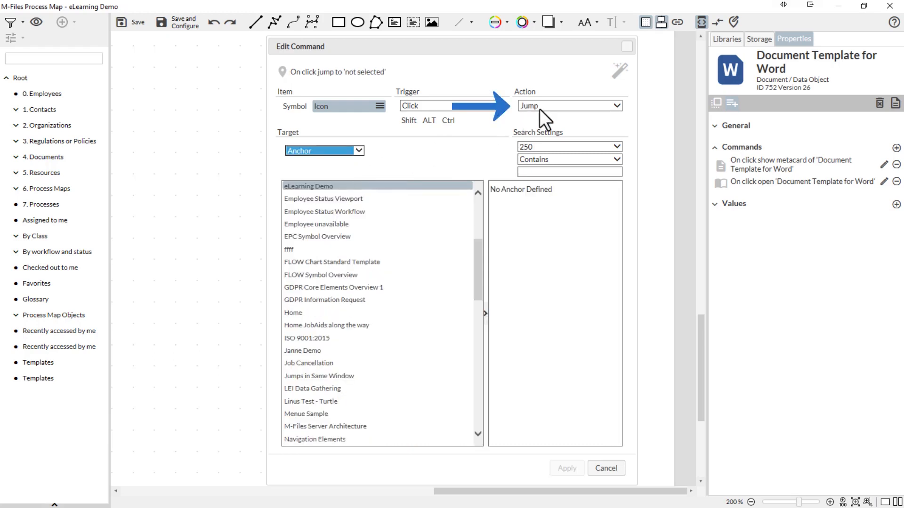
click(302, 151)
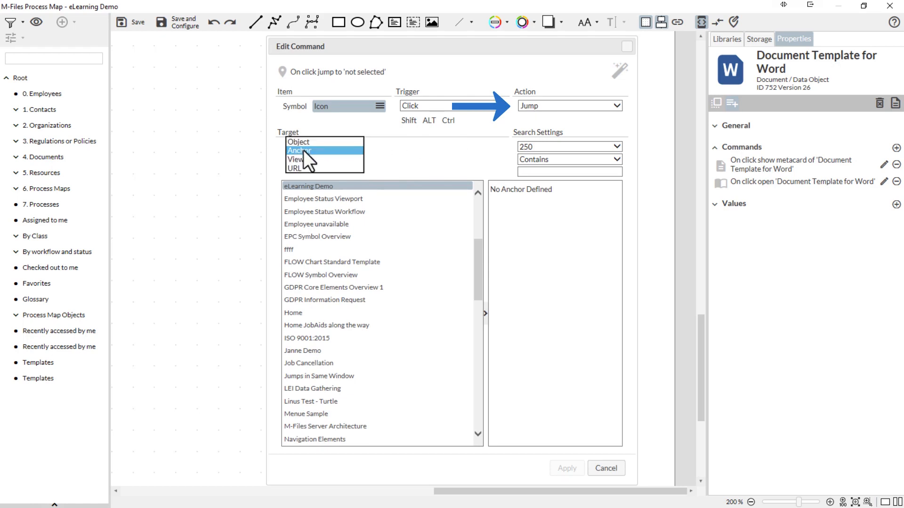
click(304, 157)
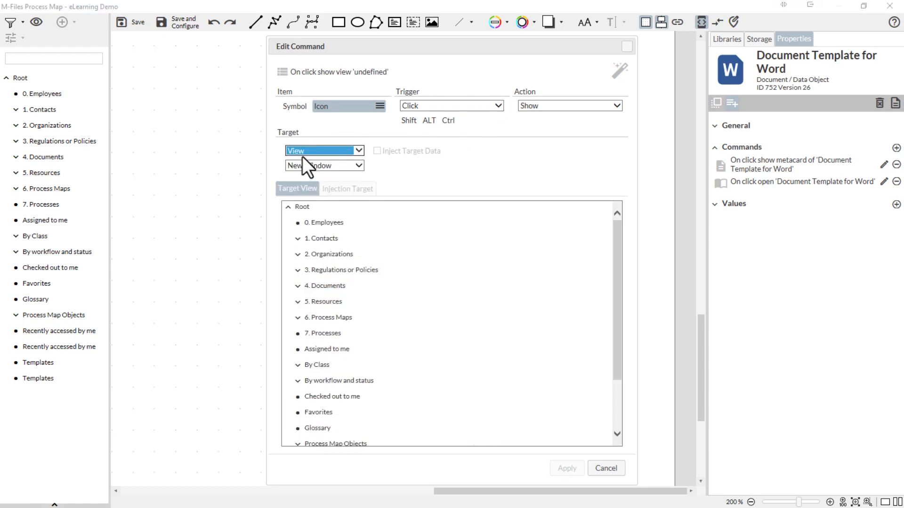
click(309, 149)
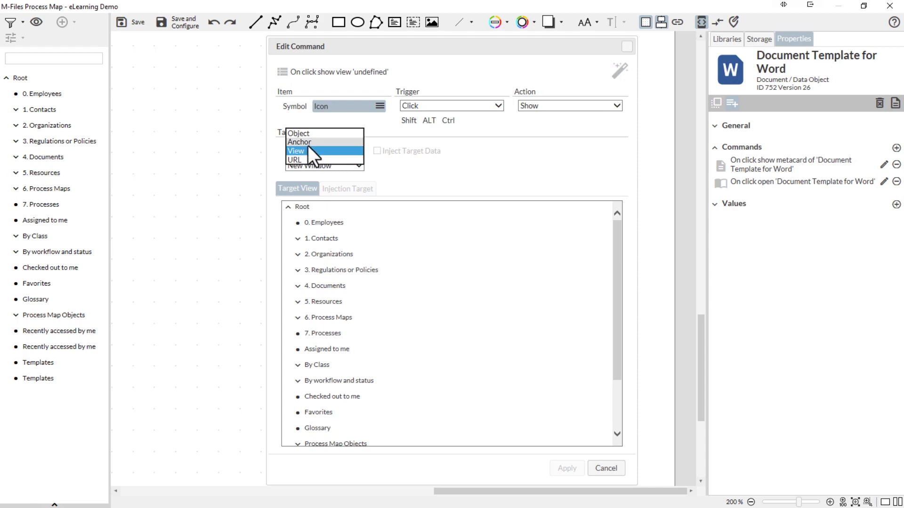
click(306, 134)
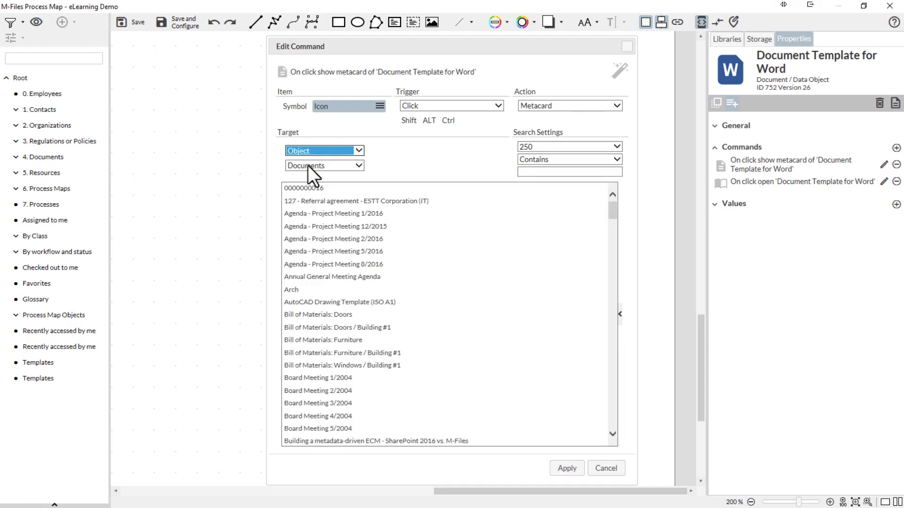
Keep Documents as the target's object type and filter the object list by the search text "Document"
click(308, 165)
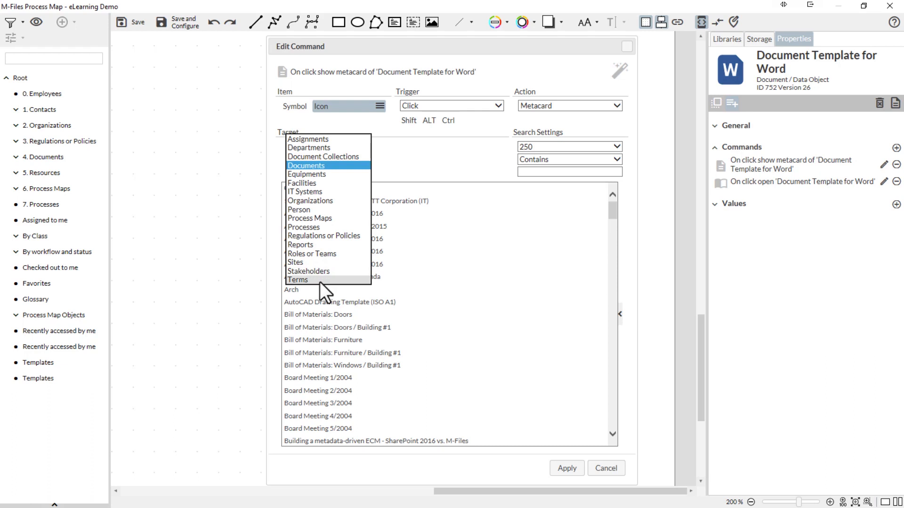
click(315, 166)
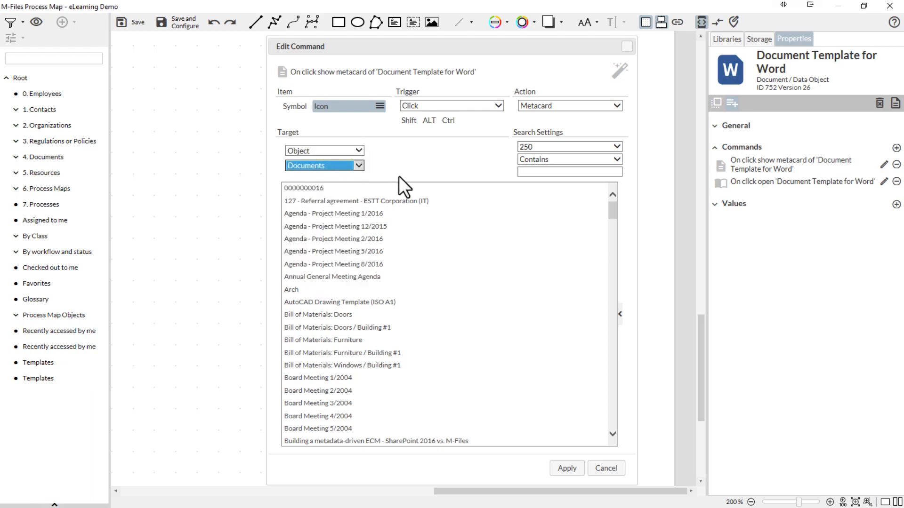
click(539, 172)
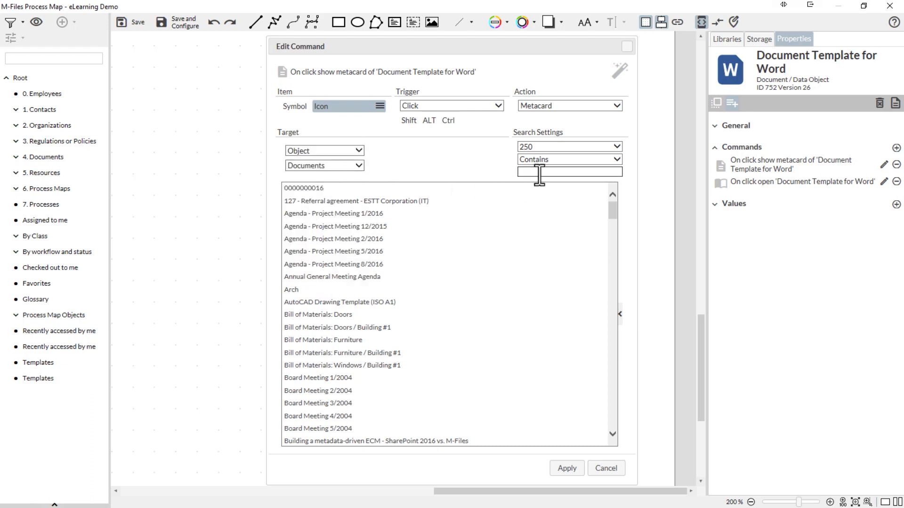
text(Document)
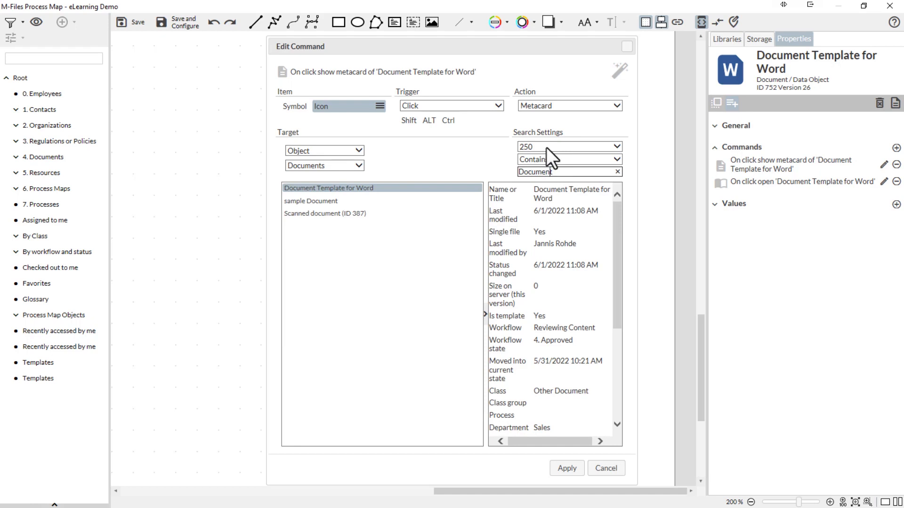
Keep the search limit at 250, set the match condition to Starts With, and select Document Template for Word as the target
click(546, 148)
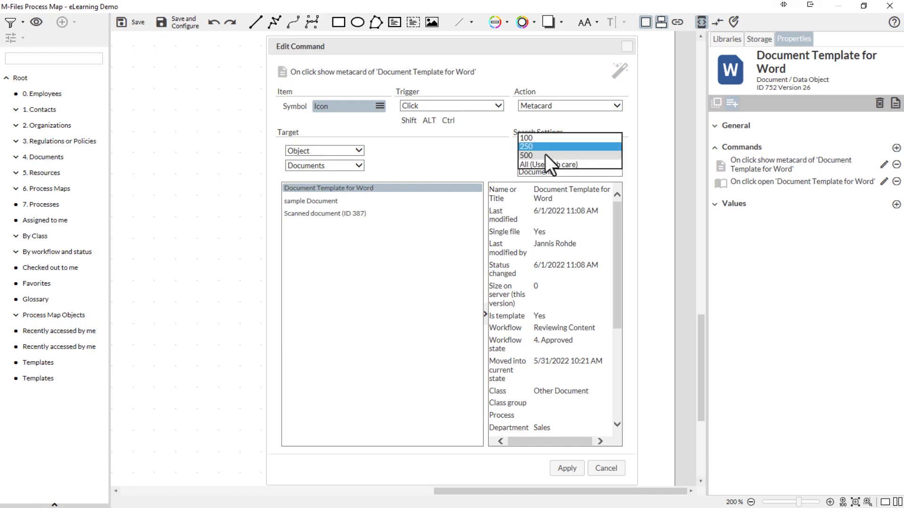
click(540, 149)
click(540, 160)
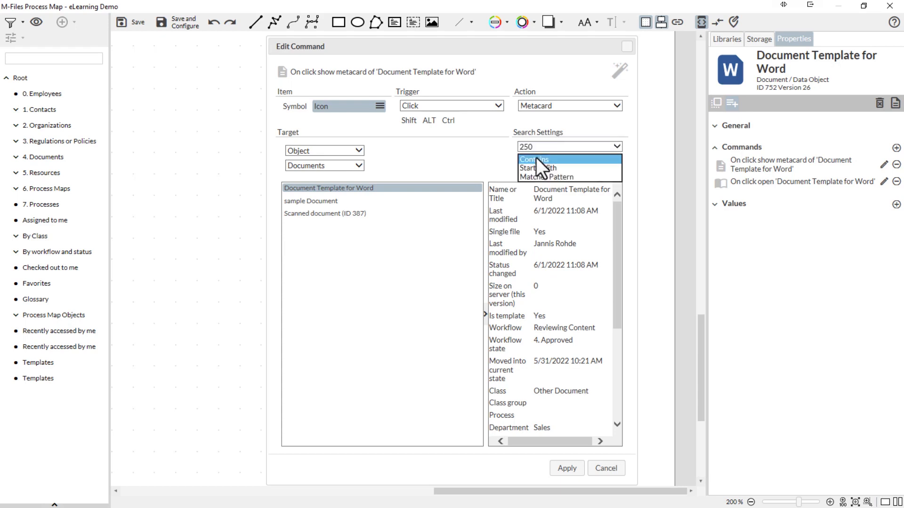
click(537, 166)
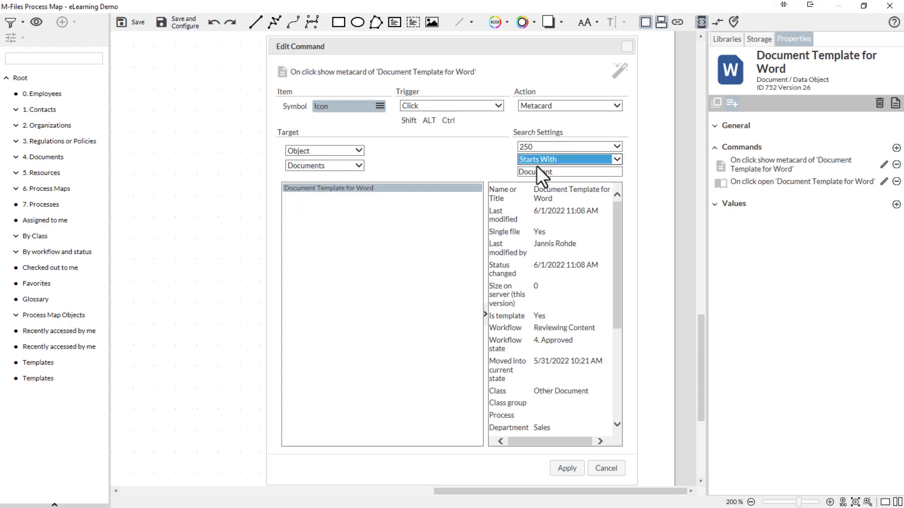
click(373, 193)
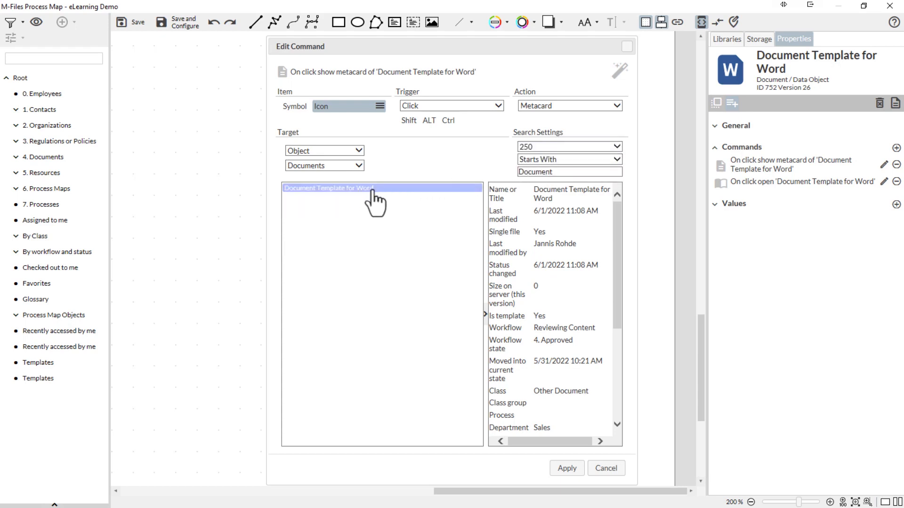
Set the edited command's action to Show for Document Template for Word and apply the change
click(532, 107)
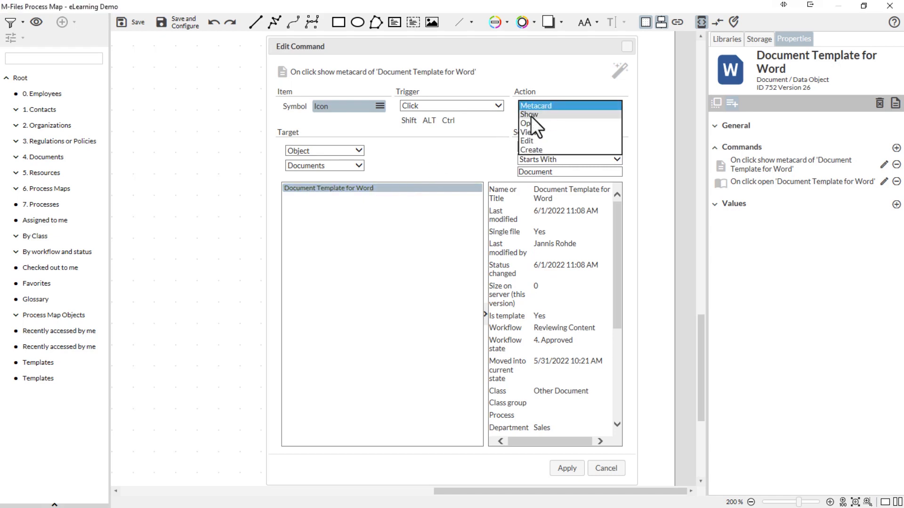
click(531, 116)
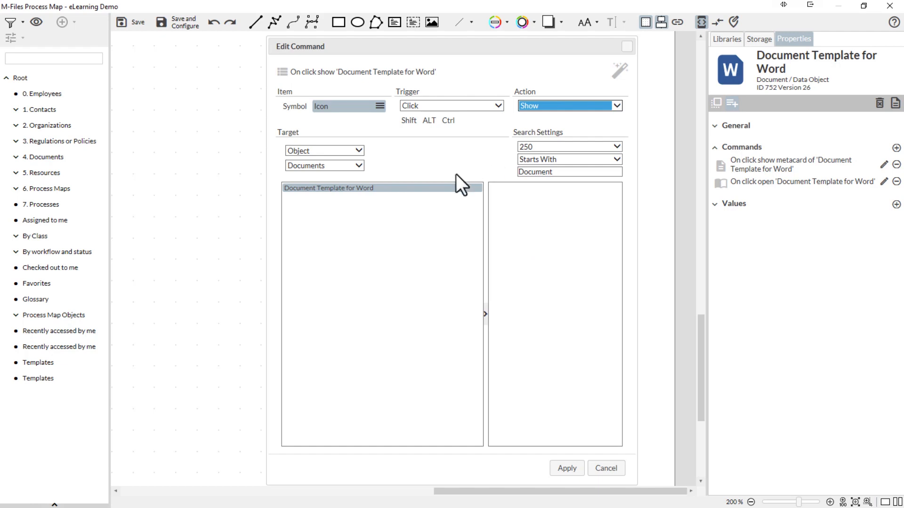
click(430, 189)
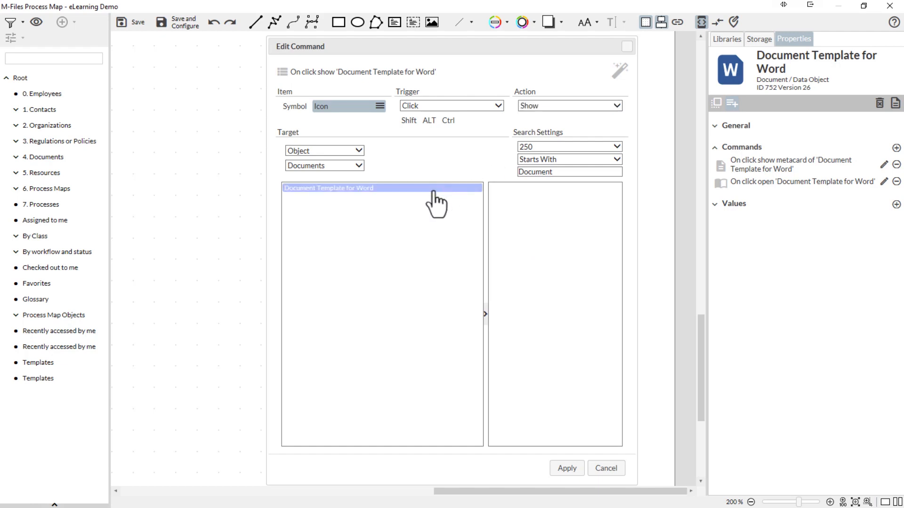
click(556, 468)
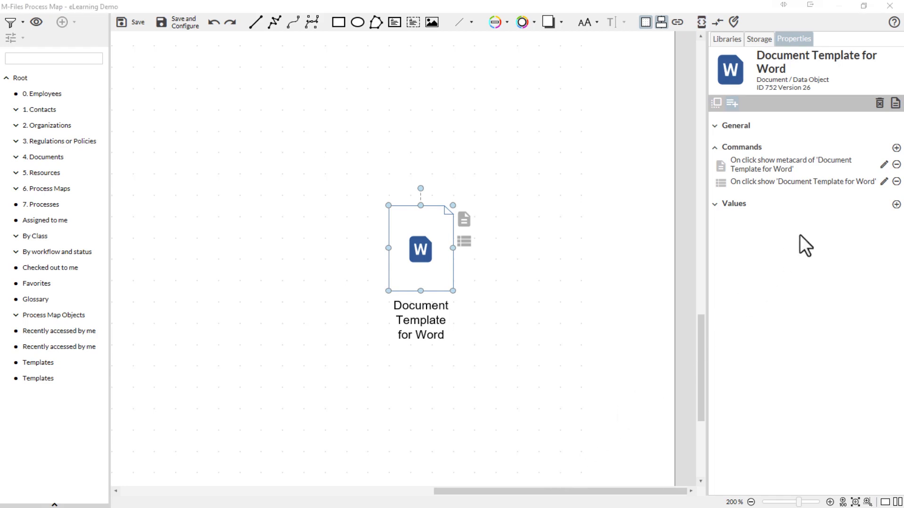
Start a new command on the document symbol with an Anchor target, choosing the Viewport anchor of the first Charts for Documents map
click(896, 148)
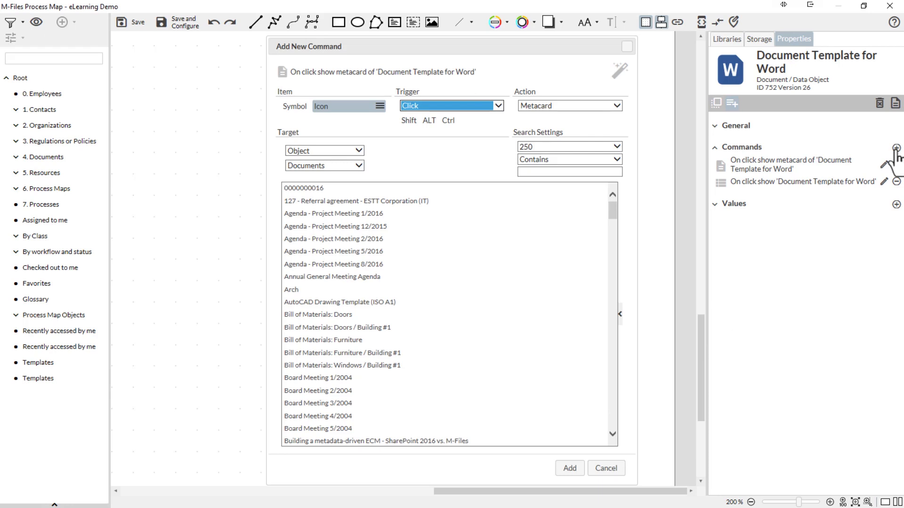
click(352, 149)
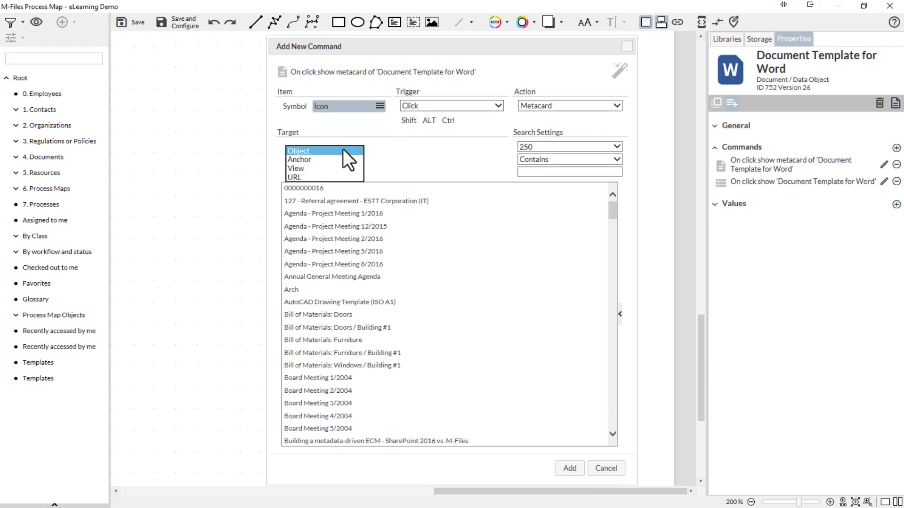
click(329, 157)
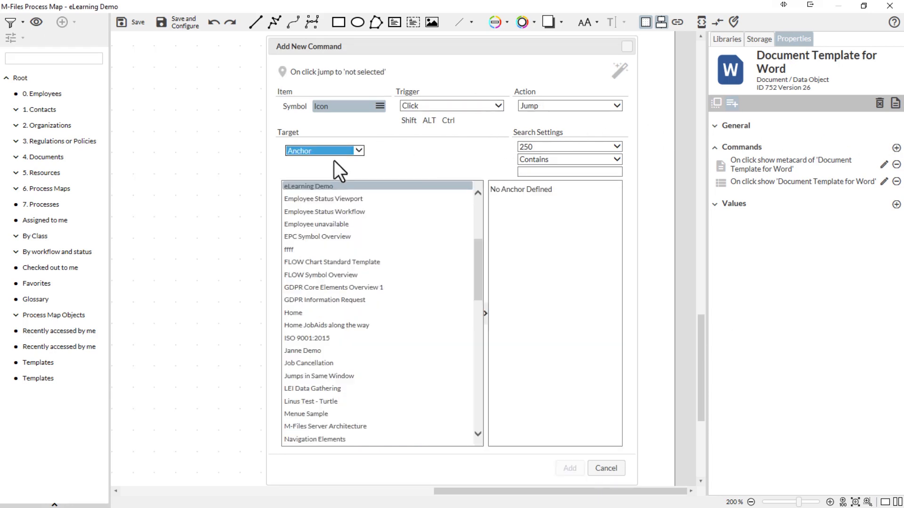
drag(474, 250, 481, 224)
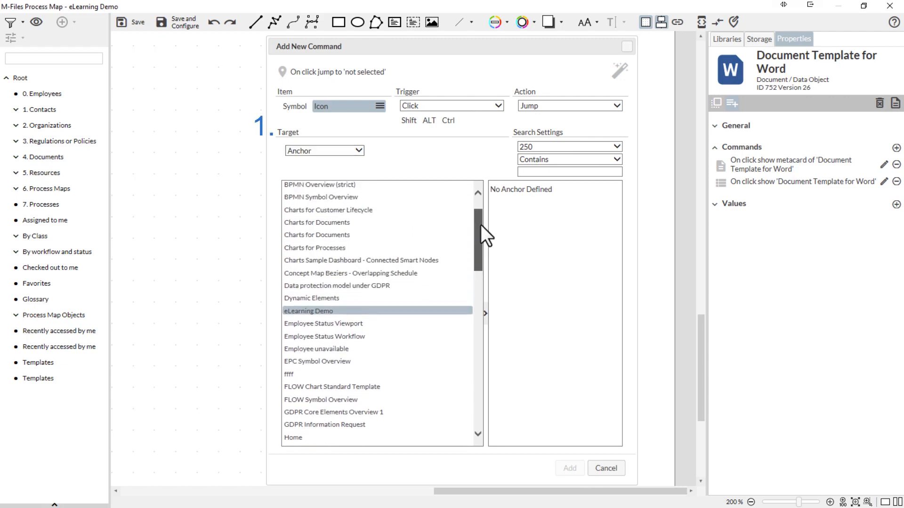
click(345, 227)
click(497, 190)
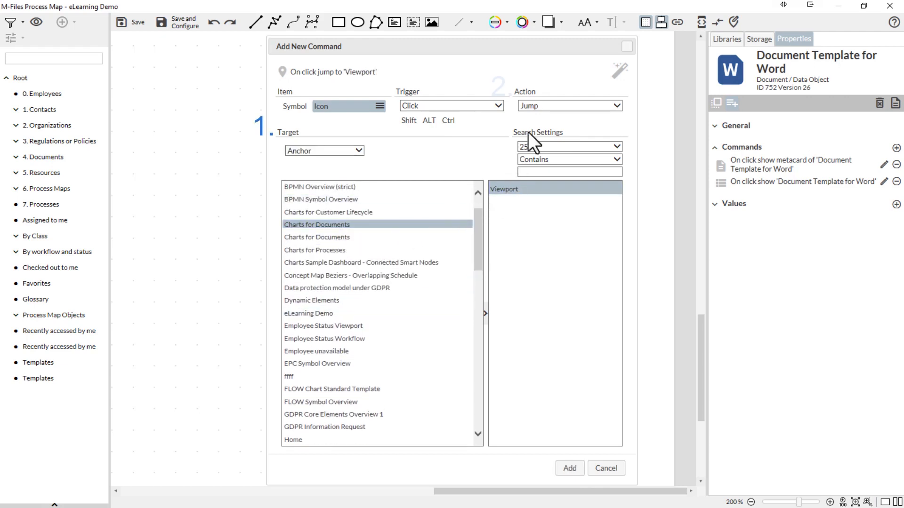
Set the new jump command's trigger to Double Click and its item to Symbol
click(492, 106)
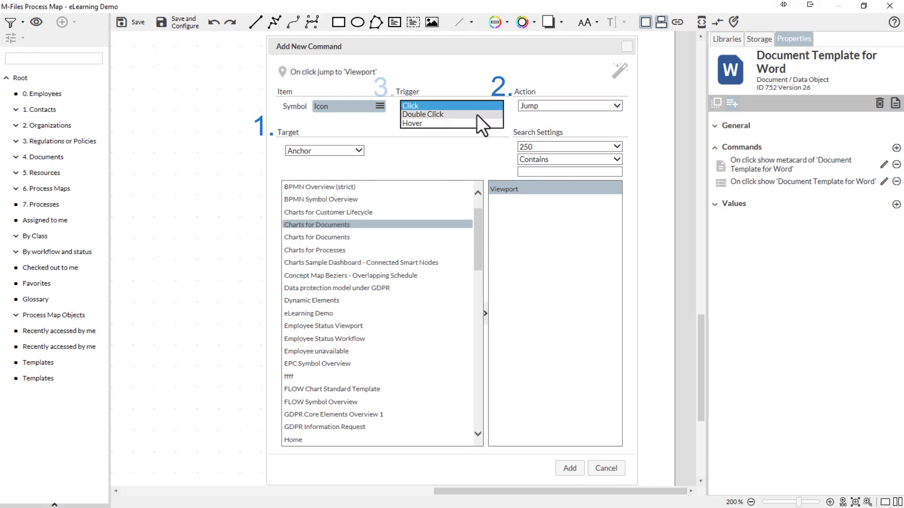
click(476, 115)
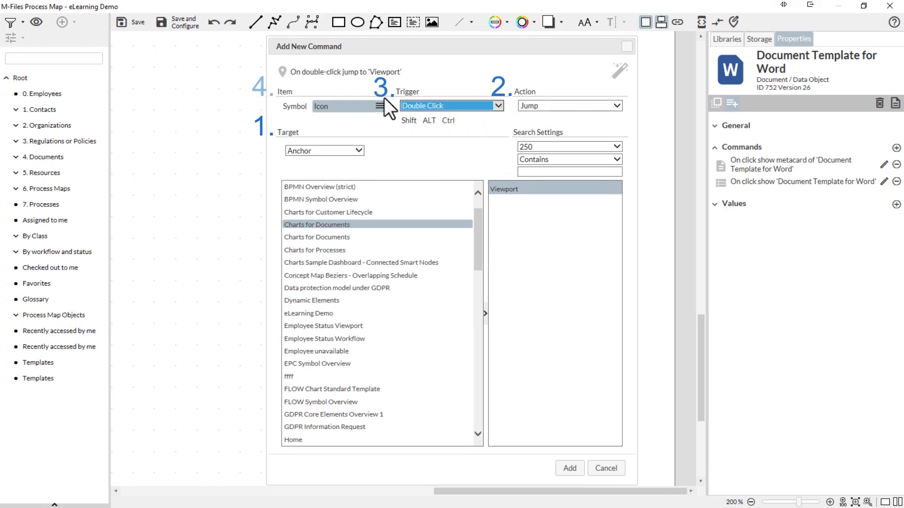
click(284, 106)
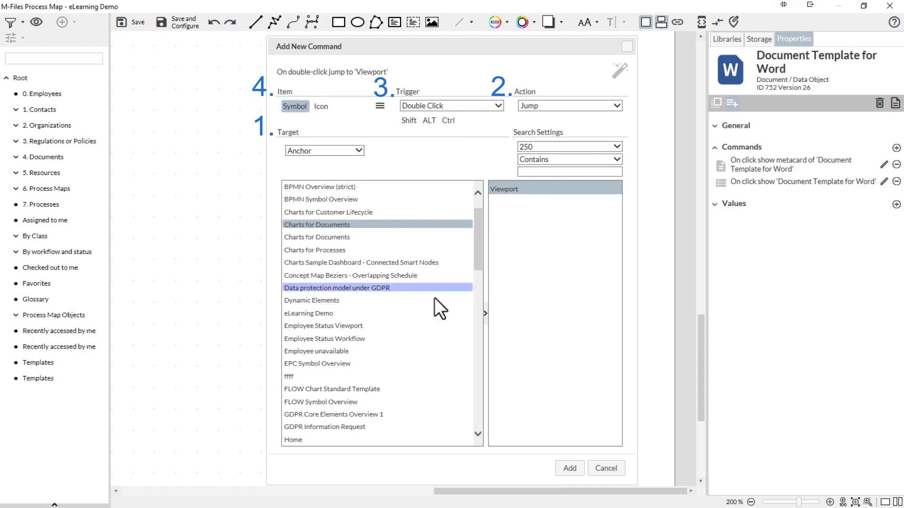